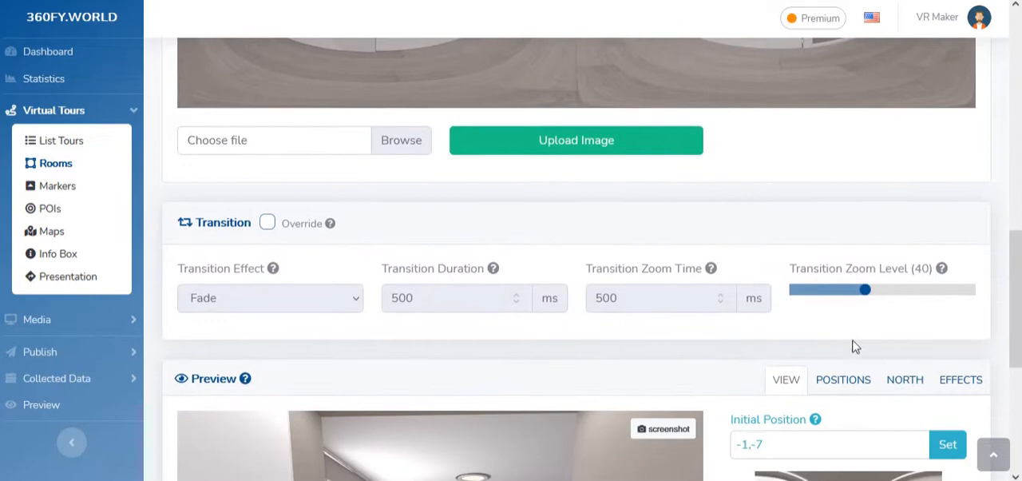
Enable the transition override for the room and turn it off again
scroll(838, 308, down, 1)
drag(246, 205, 194, 205)
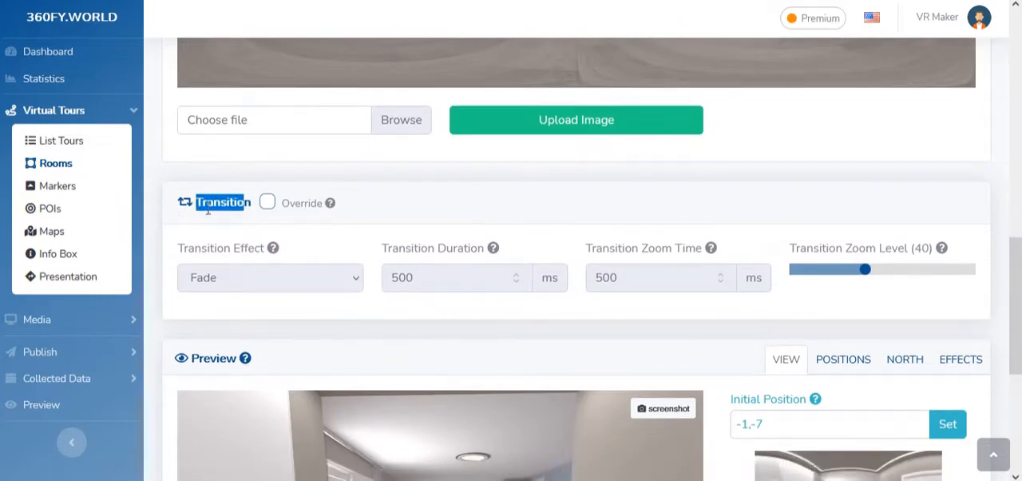
click(266, 204)
mouse_move(330, 209)
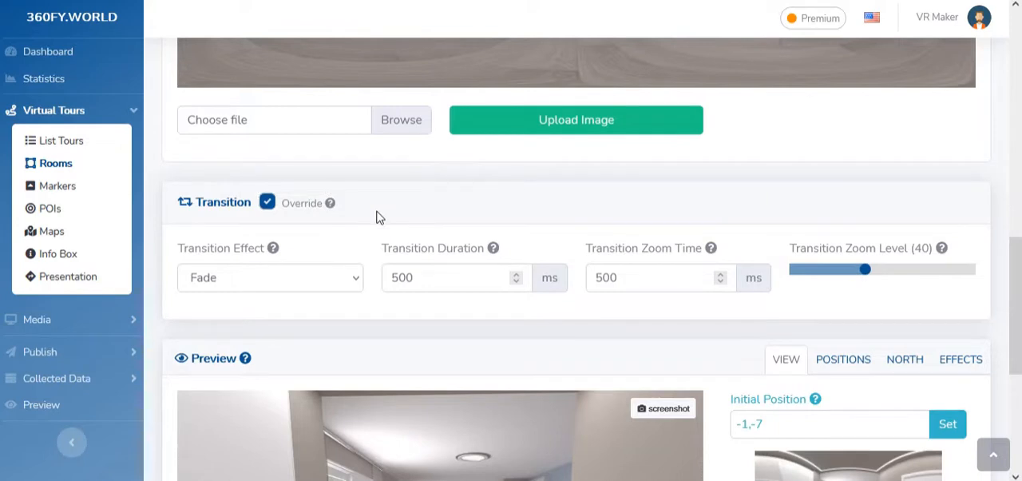
click(268, 204)
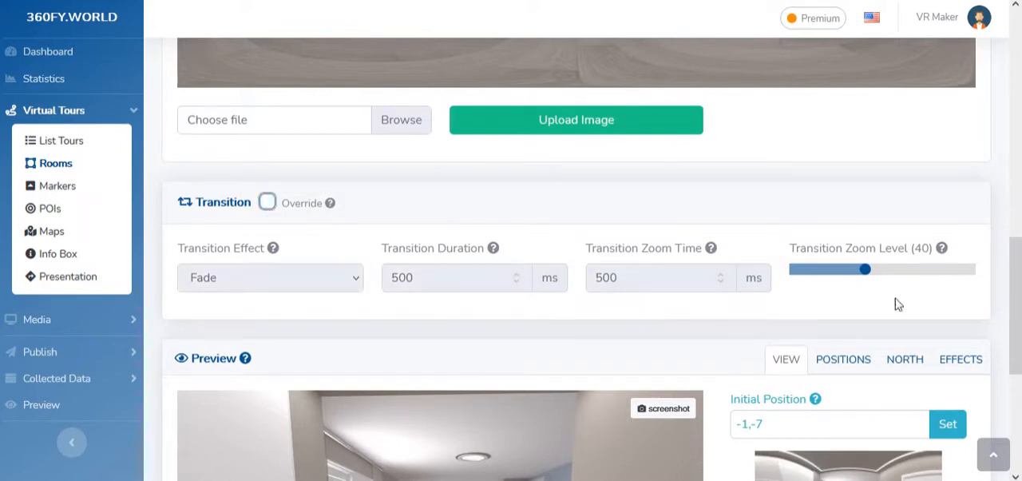
Turn the panorama preview and set the room's initial position to 86,-7
scroll(881, 309, down, 4)
drag(536, 259, 406, 311)
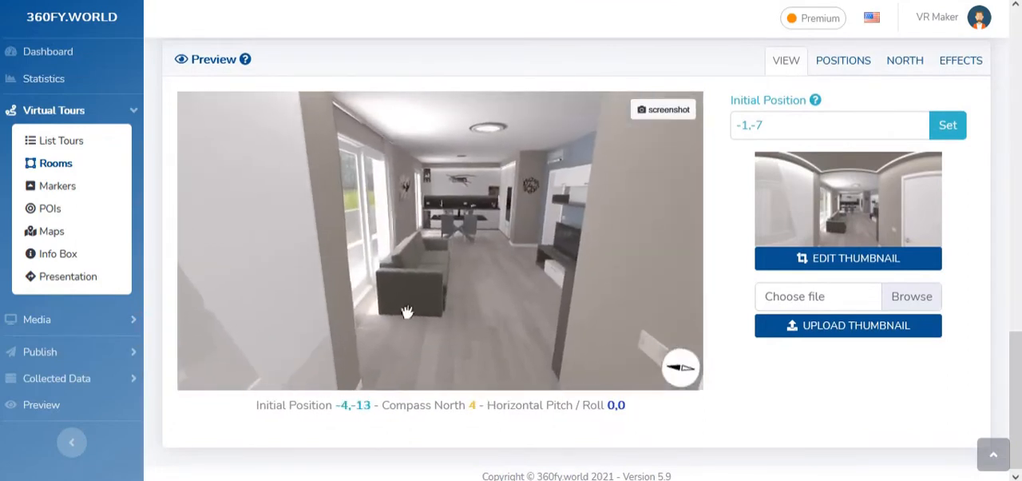
click(785, 123)
drag(528, 231, 274, 240)
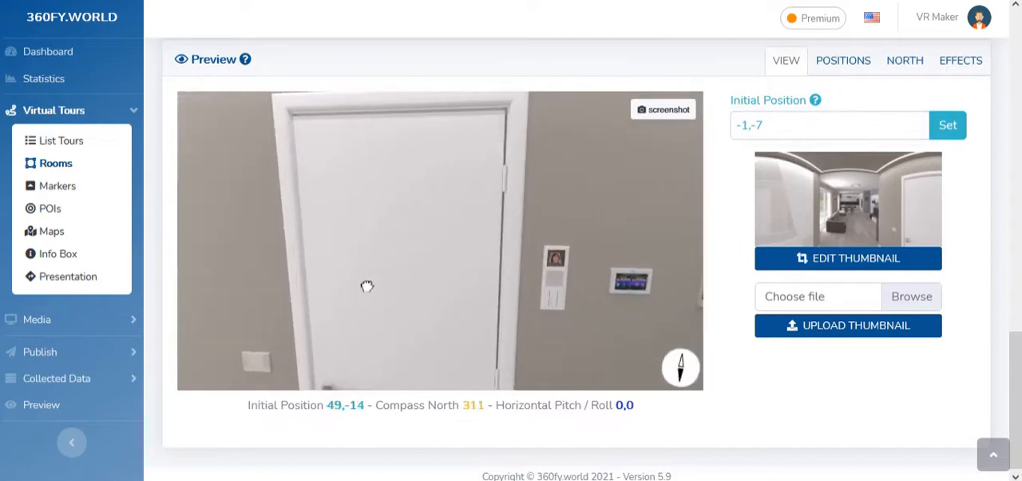
click(948, 124)
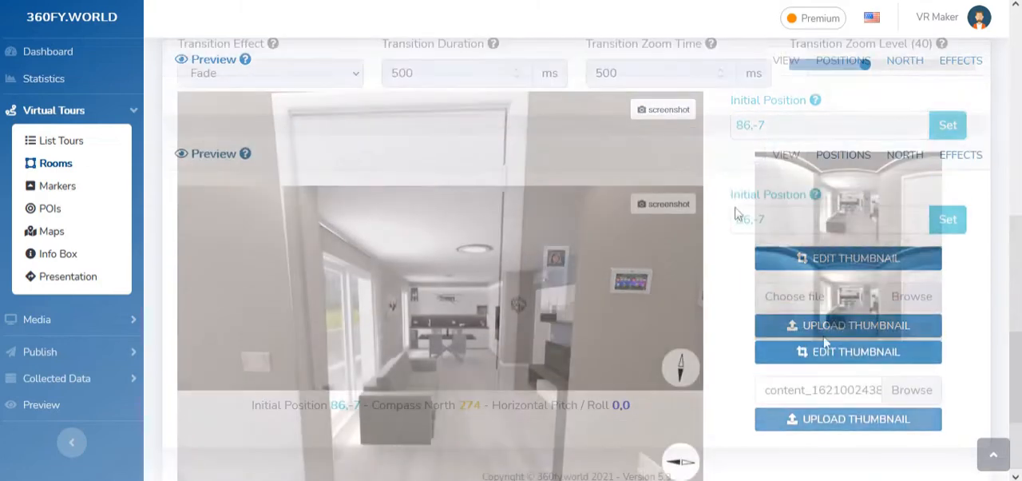
Open the room's position settings and examine the available presets, keeping Add new preset selected
click(846, 172)
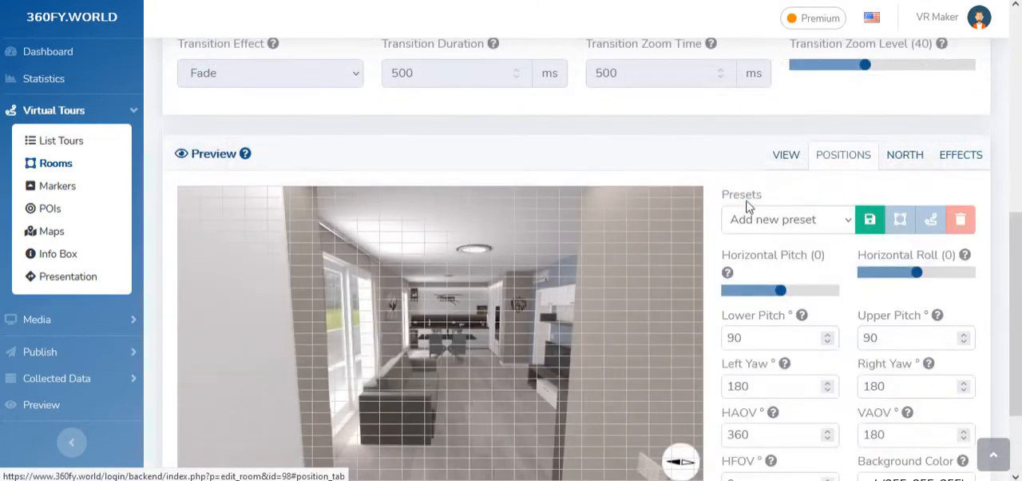
scroll(616, 167, down, 2)
click(754, 120)
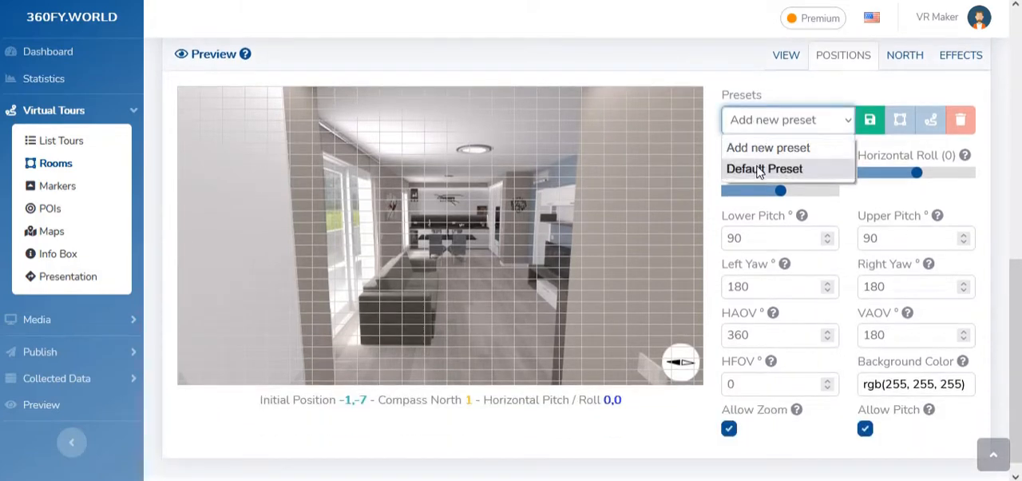
click(760, 128)
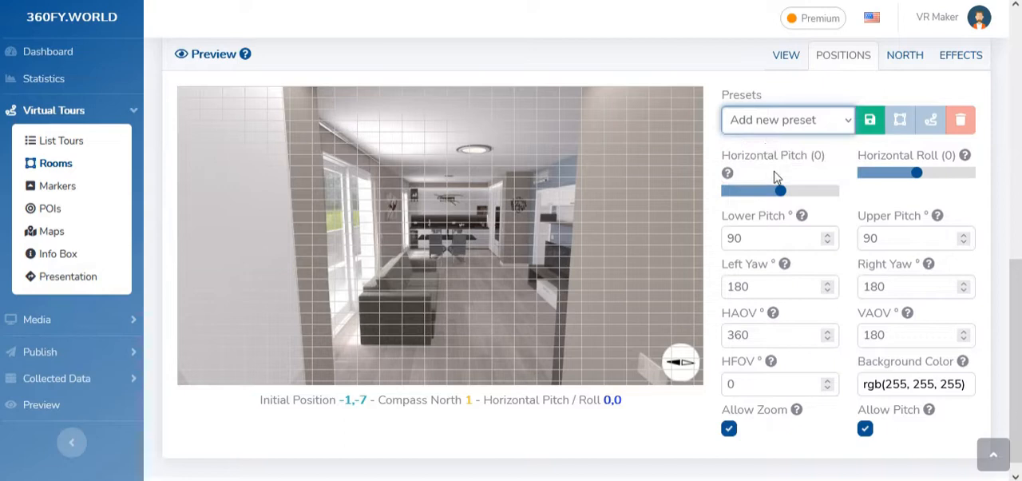
Read the horizontal pitch help and try the horizontal pitch and roll adjustments
mouse_move(730, 176)
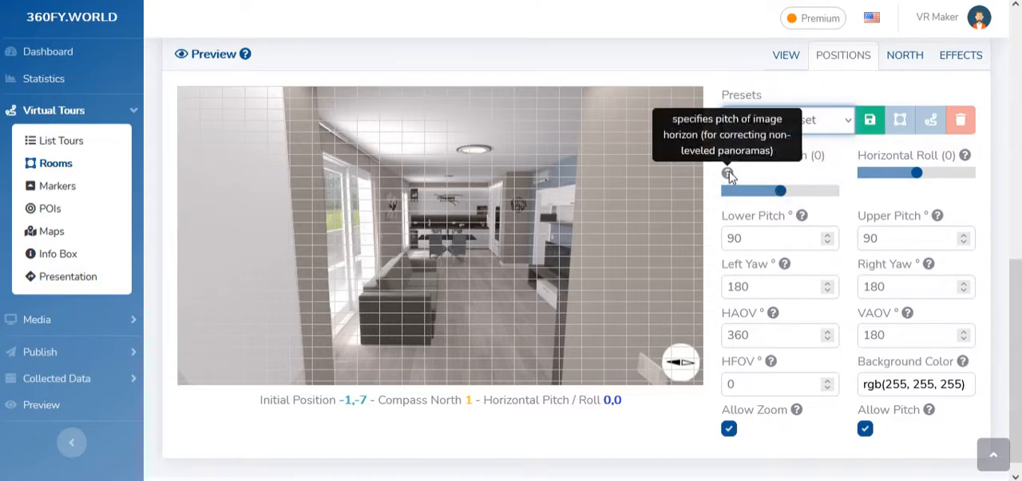
mouse_move(782, 197)
mouse_down()
mouse_move(835, 205)
mouse_move(734, 205)
mouse_move(783, 209)
mouse_up()
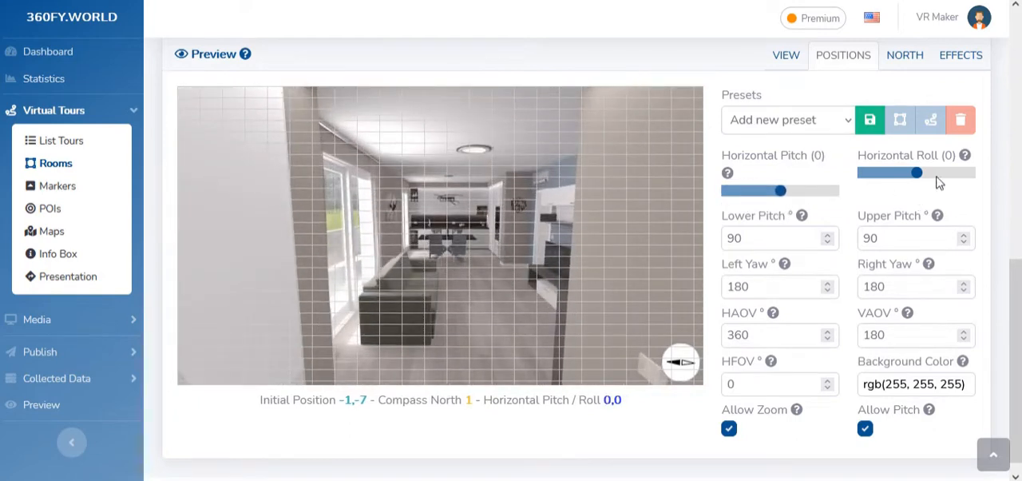
drag(916, 173, 917, 199)
Set the lower pitch limit to 50° and test it by tilting the panorama preview
scroll(815, 203, down, 1)
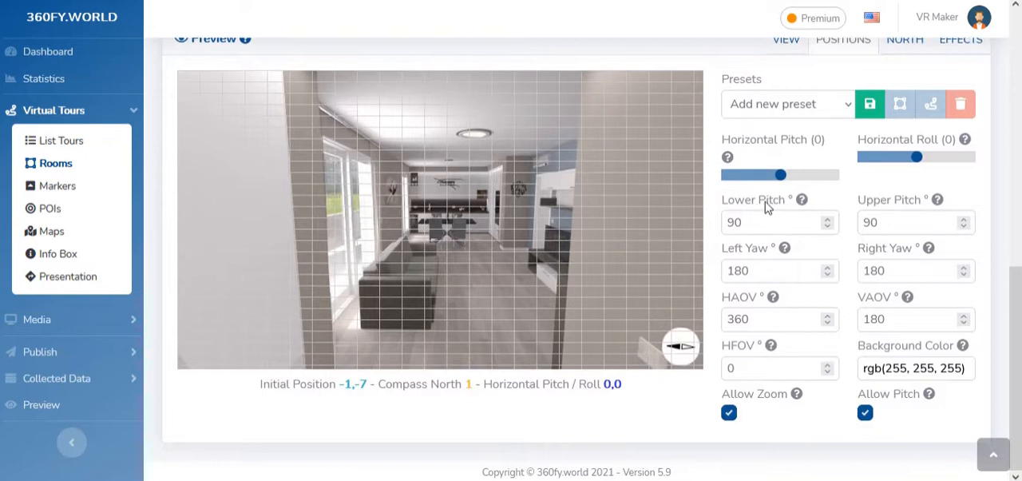
click(775, 218)
double_click(775, 219)
text(50)
drag(447, 187, 463, 275)
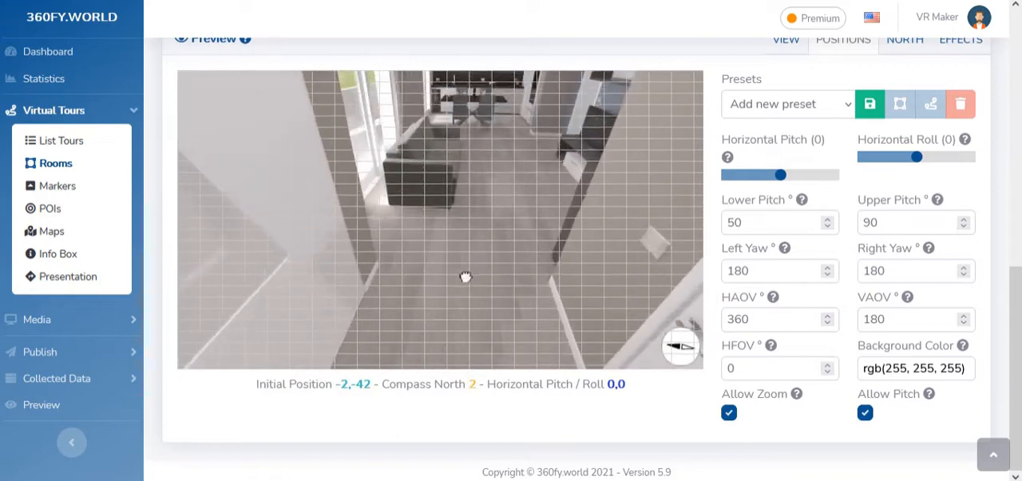
Set both the lower pitch and upper pitch limits to 40°
double_click(768, 224)
text(40)
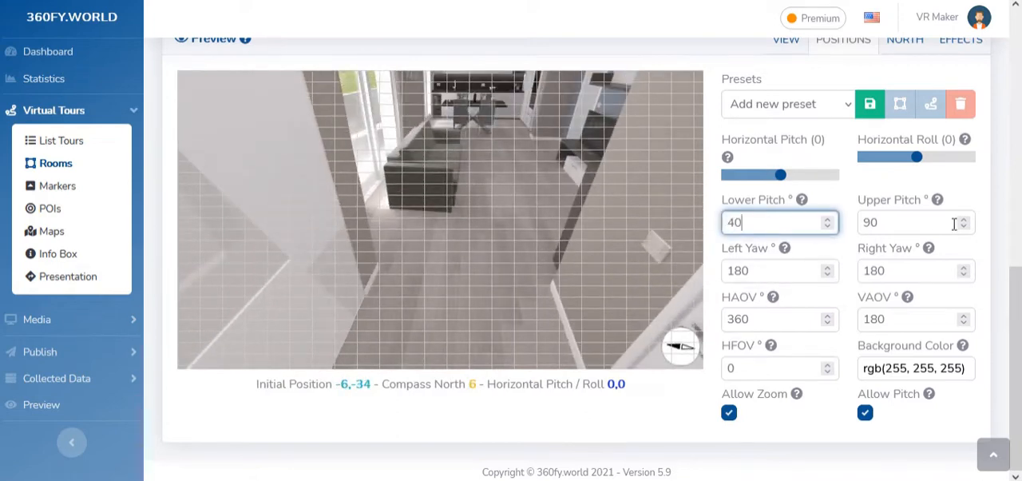
double_click(903, 223)
text(40)
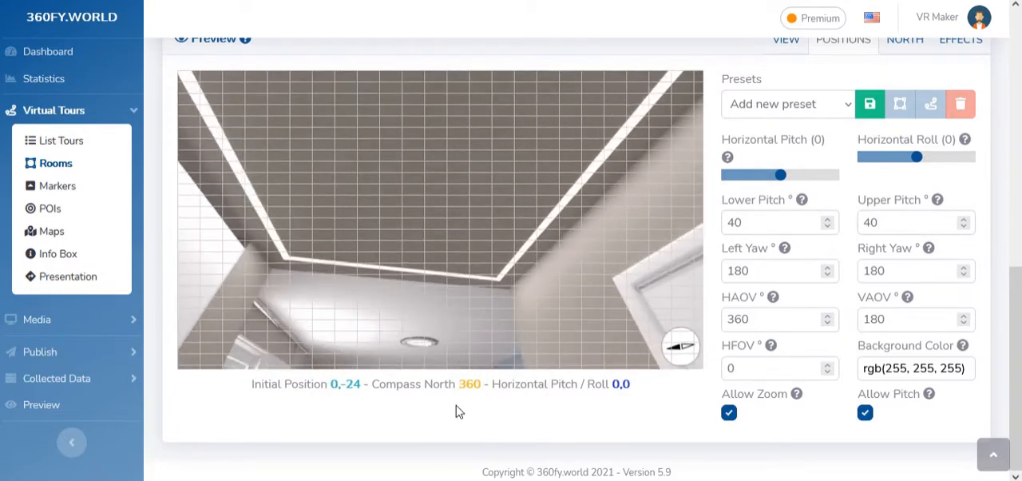
Set the lower and upper pitch limits to 30° and test the vertical range in the preview
double_click(769, 223)
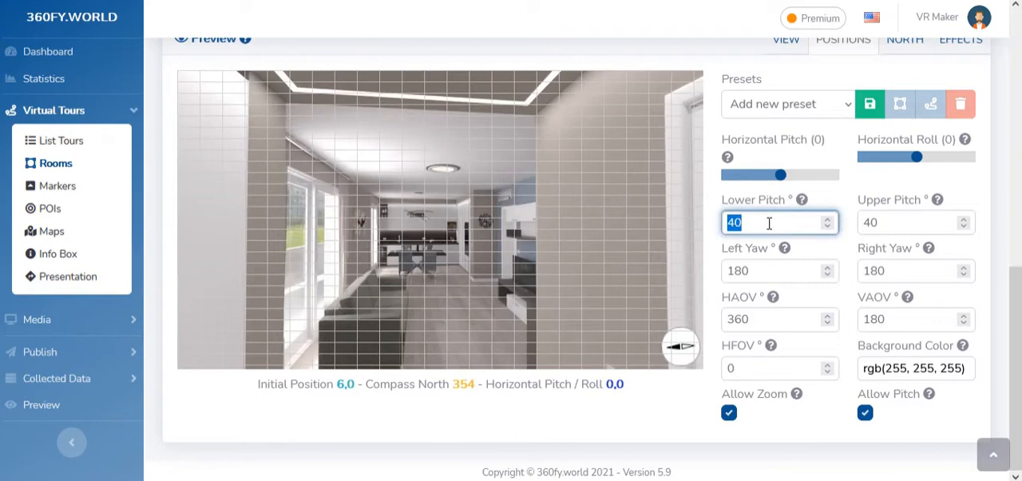
text(30)
double_click(899, 224)
text(30)
drag(441, 168, 478, 102)
drag(468, 246, 485, 261)
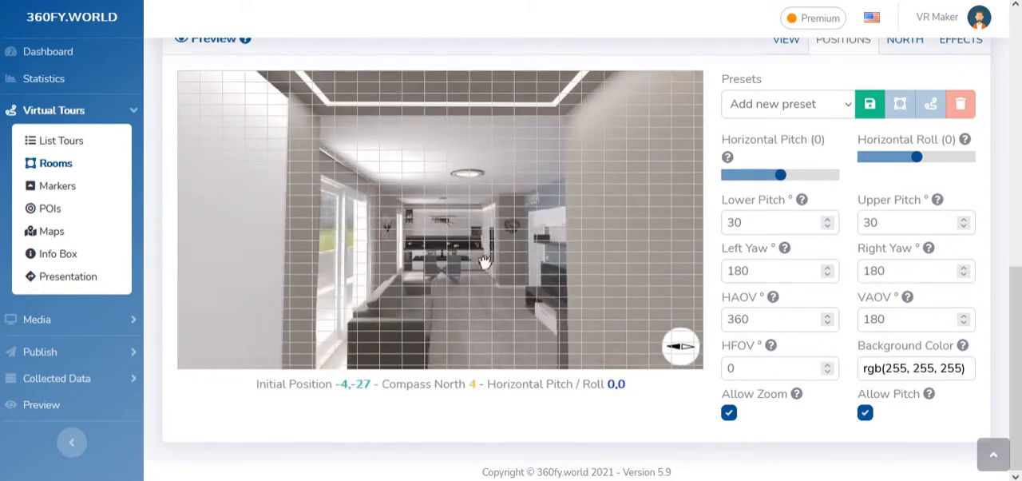
Set the left and right yaw limits to 90° and test the horizontal range in the preview
double_click(747, 221)
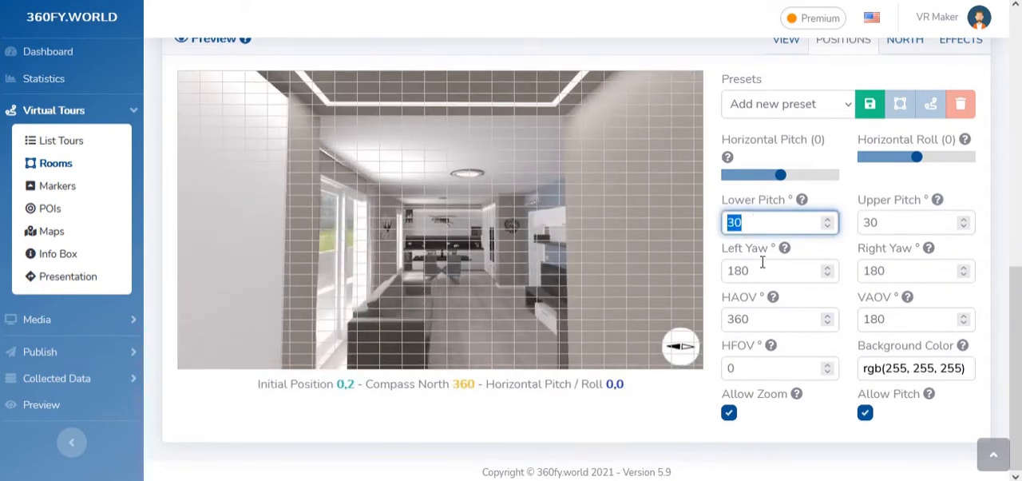
mouse_move(787, 257)
double_click(774, 272)
text(90)
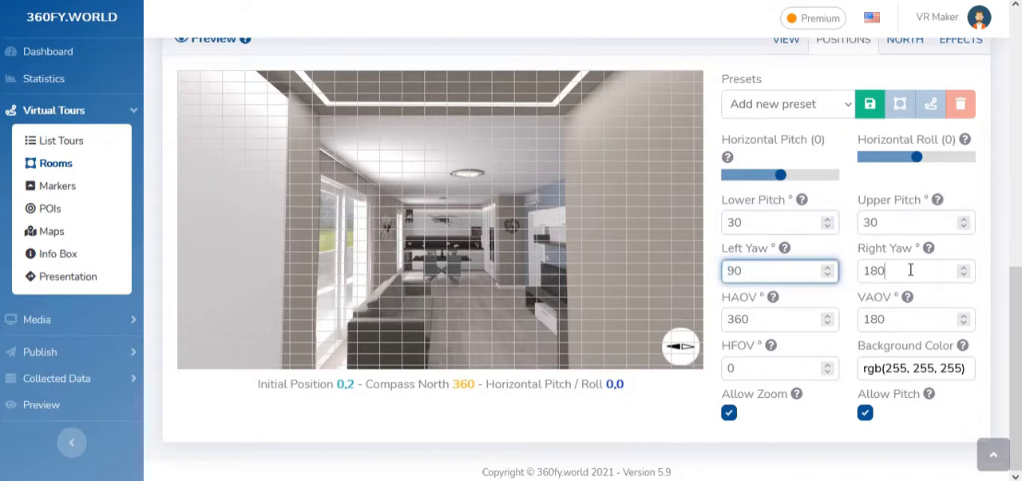
double_click(910, 270)
text(90)
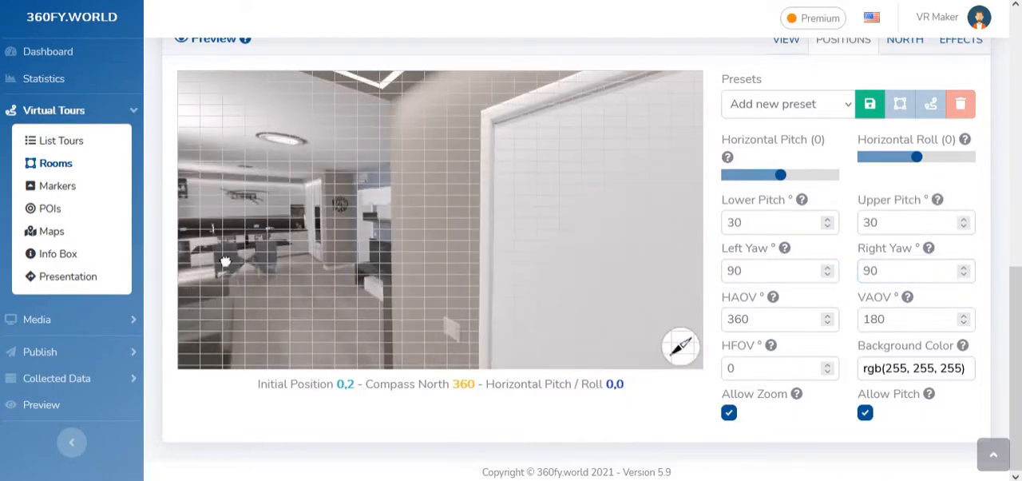
drag(388, 249, 511, 244)
drag(312, 248, 530, 258)
Read the help for the HAOV and VAOV angle-of-view settings
double_click(784, 271)
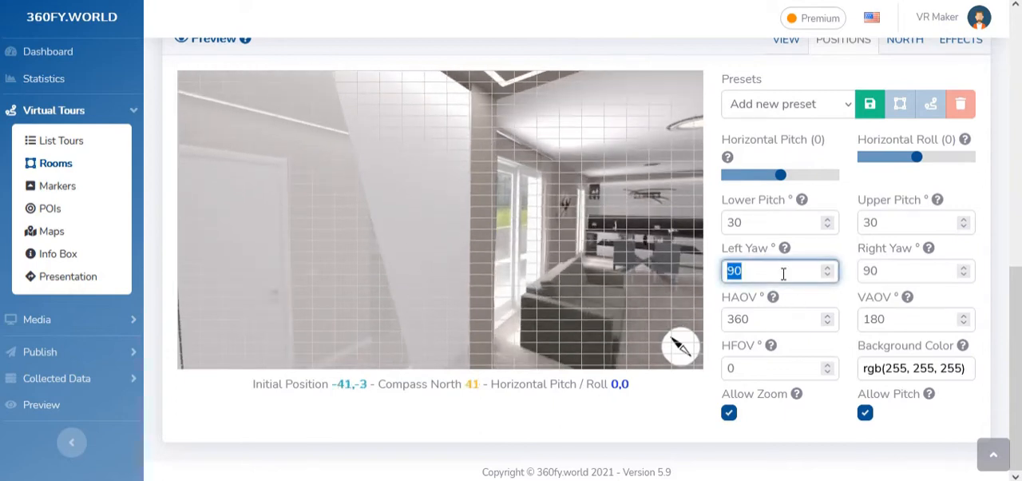
double_click(739, 313)
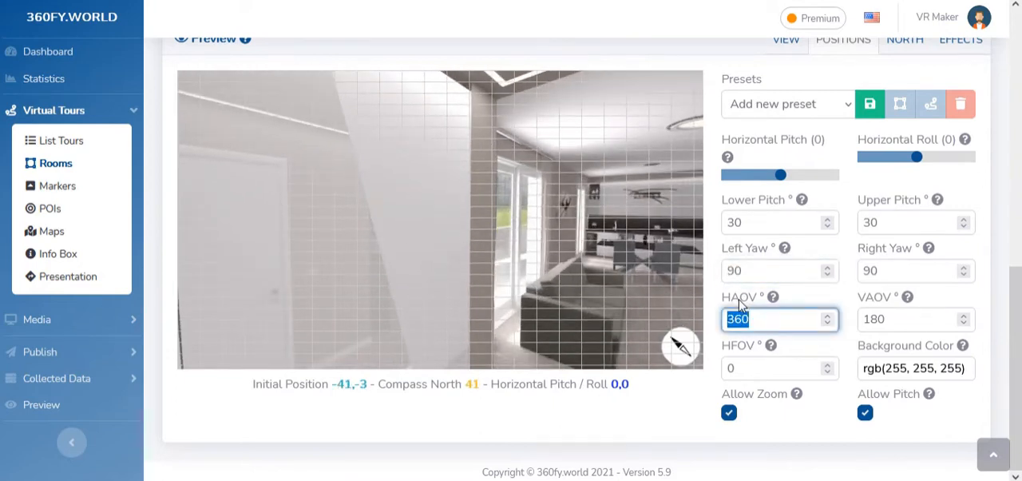
click(903, 318)
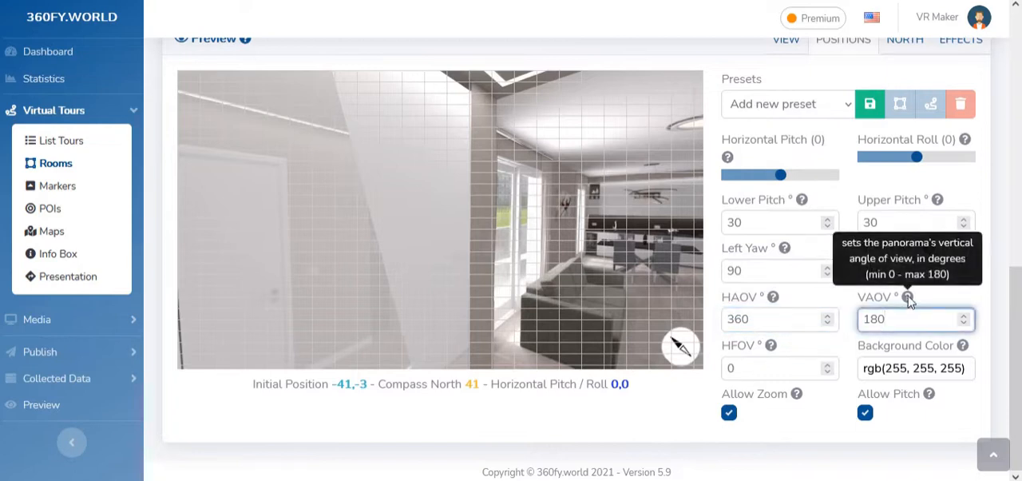
mouse_move(776, 312)
click(771, 327)
Try a HAOV of 200° in the panorama preview and restore it to 360°
drag(447, 264, 330, 257)
double_click(748, 321)
text(200)
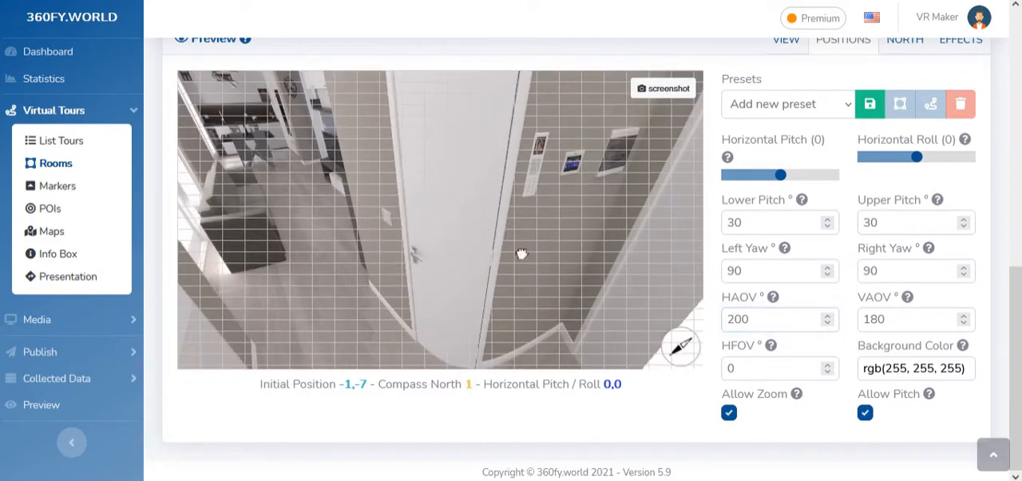
drag(520, 254, 754, 297)
double_click(803, 317)
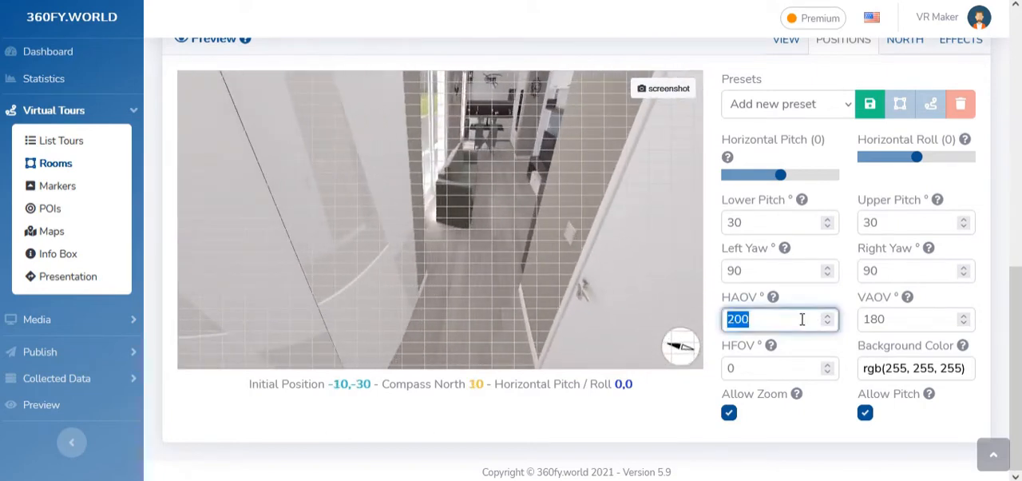
text(360)
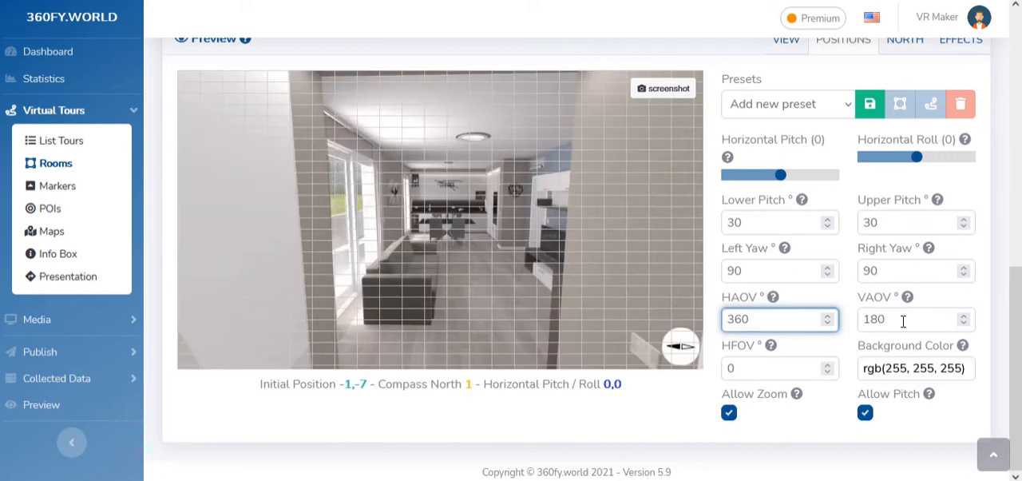
Set the VAOV to 90° and check its effect by moving around the panorama preview
double_click(903, 320)
text(90)
drag(522, 276, 667, 148)
double_click(918, 321)
text(1)
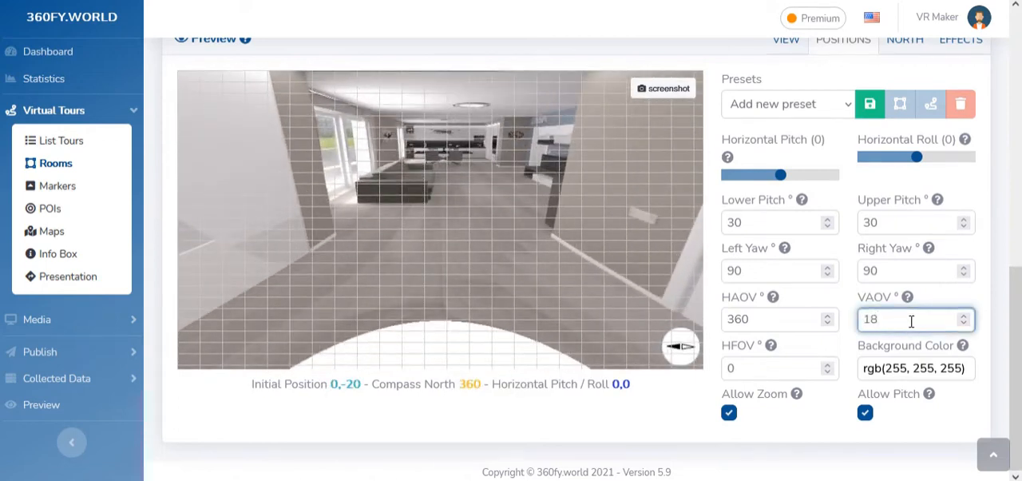
text(90)
click(853, 313)
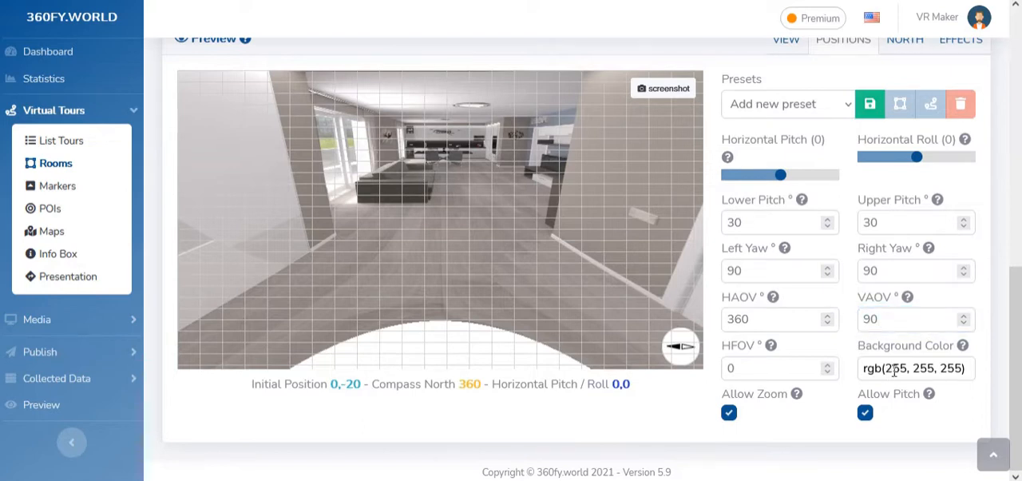
Set the panorama's background color to black, rgb(0, 0, 0), and check the uncovered areas in the preview
click(942, 368)
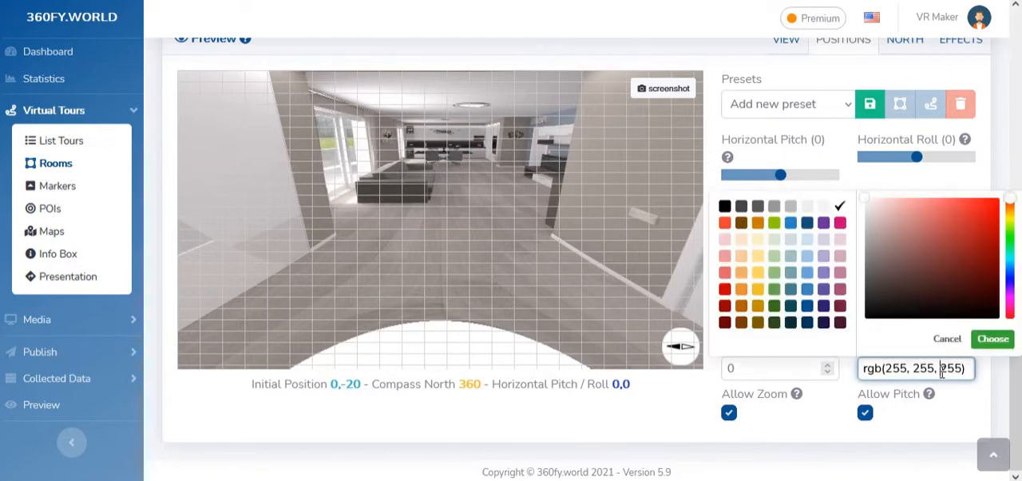
click(725, 207)
click(655, 282)
drag(581, 337, 575, 357)
drag(527, 164, 573, 166)
drag(560, 297, 572, 231)
Set the VAOV back to 180° and check the panorama by looking around the preview
double_click(906, 316)
text(1)
key(Return)
drag(527, 283, 363, 321)
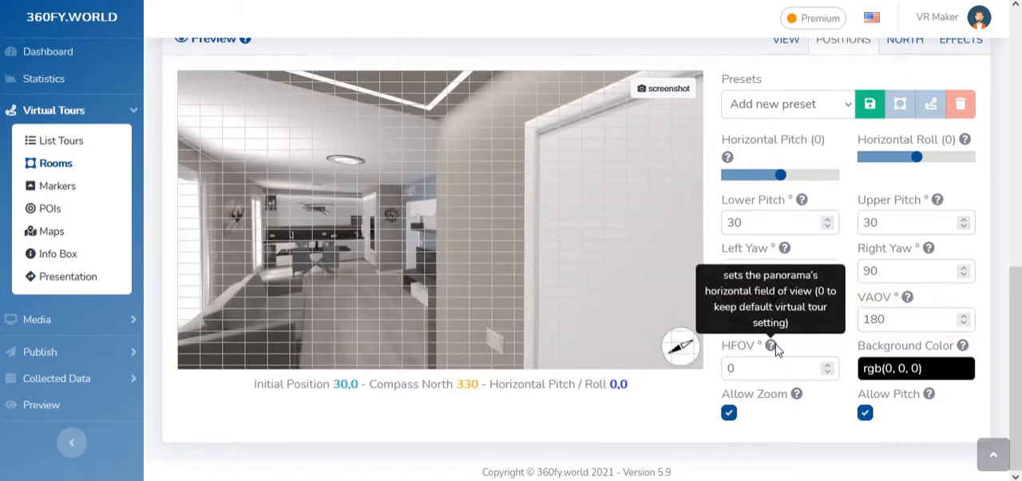
drag(393, 275, 606, 291)
Try HFOV values of 100° and 95°, settle on 100°, and test zooming and panning in the preview
double_click(775, 369)
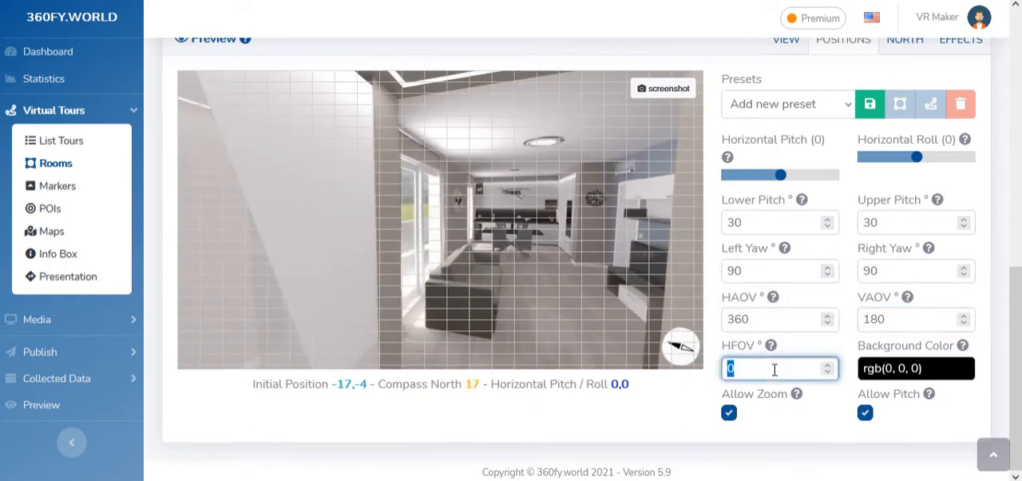
text(100)
double_click(774, 369)
scroll(774, 369, down, 20)
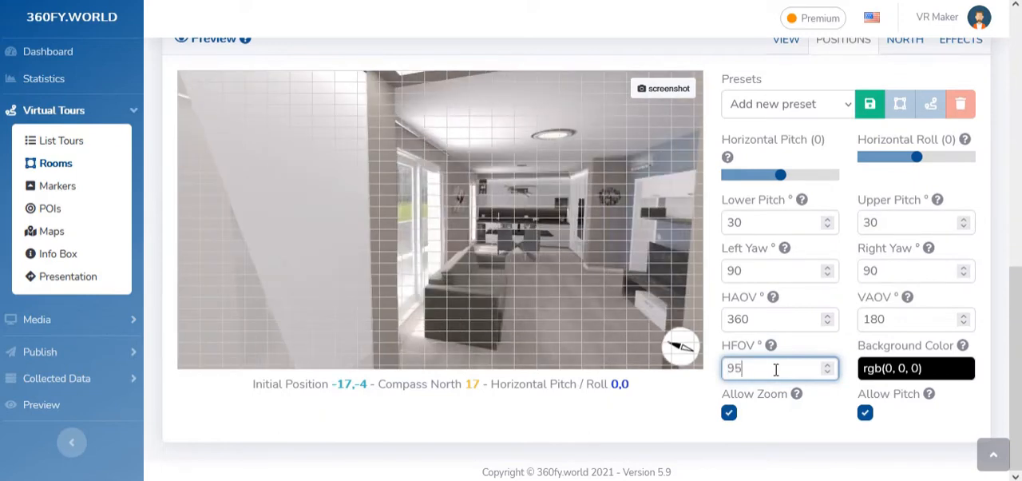
scroll(776, 370, up, 7)
scroll(776, 369, up, 15)
scroll(509, 278, up, 3)
click(523, 284)
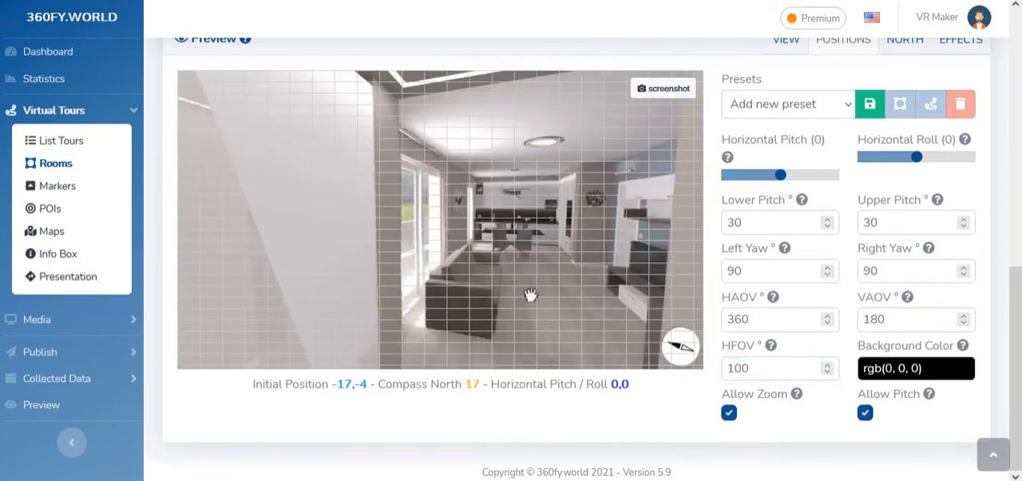
scroll(534, 296, up, 4)
drag(536, 295, 426, 251)
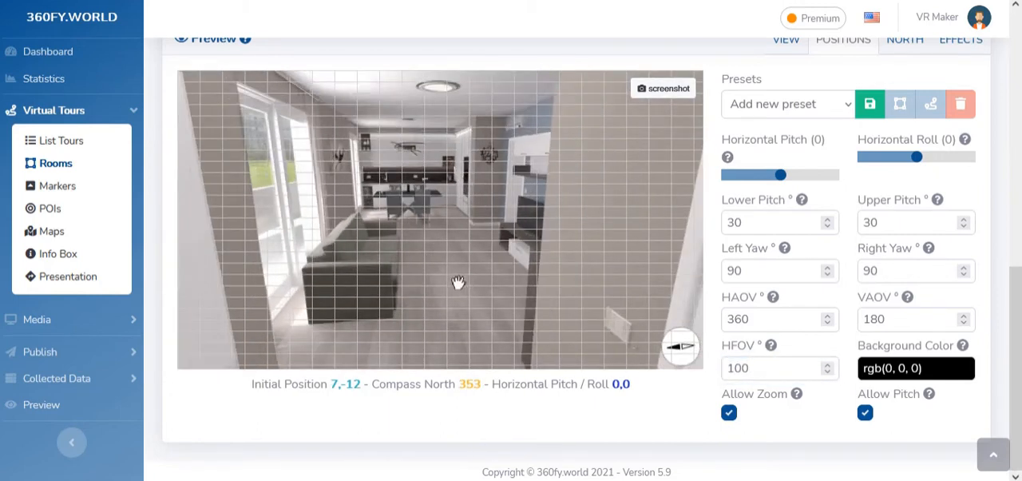
Turn off Allow Zoom and Allow Pitch, test the preview movement, and enable both options again
click(728, 415)
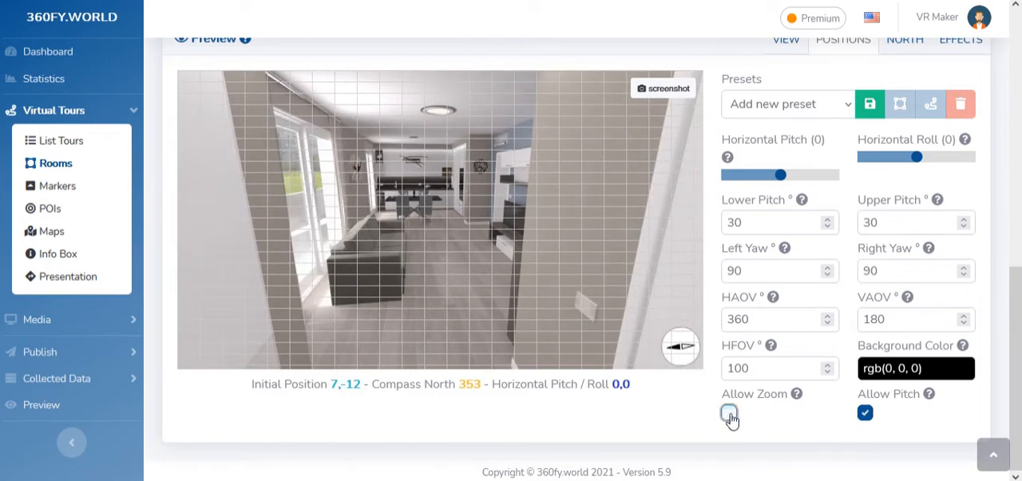
click(865, 412)
drag(615, 318, 472, 278)
click(728, 414)
click(864, 412)
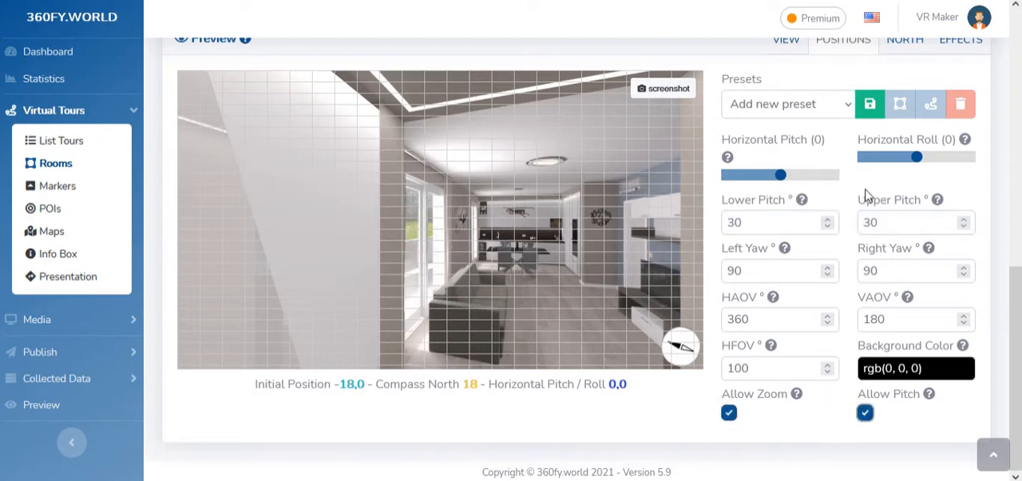
Save the room's current position settings as a new preset named "My preset"
scroll(869, 196, up, 1)
click(781, 205)
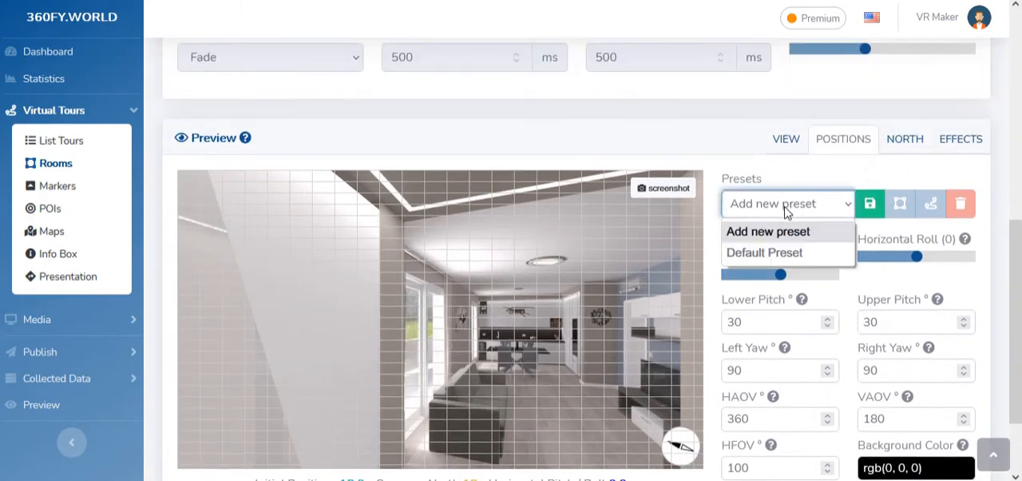
click(778, 208)
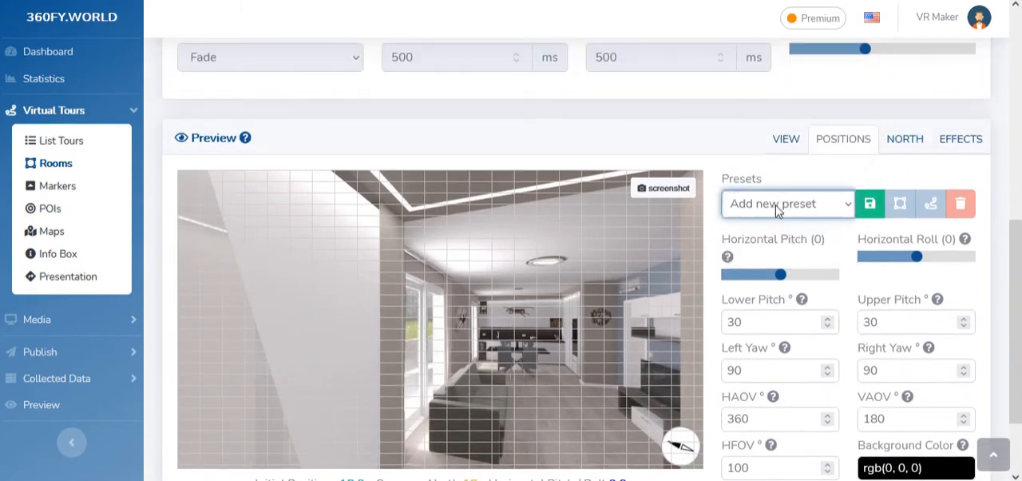
click(871, 210)
click(422, 119)
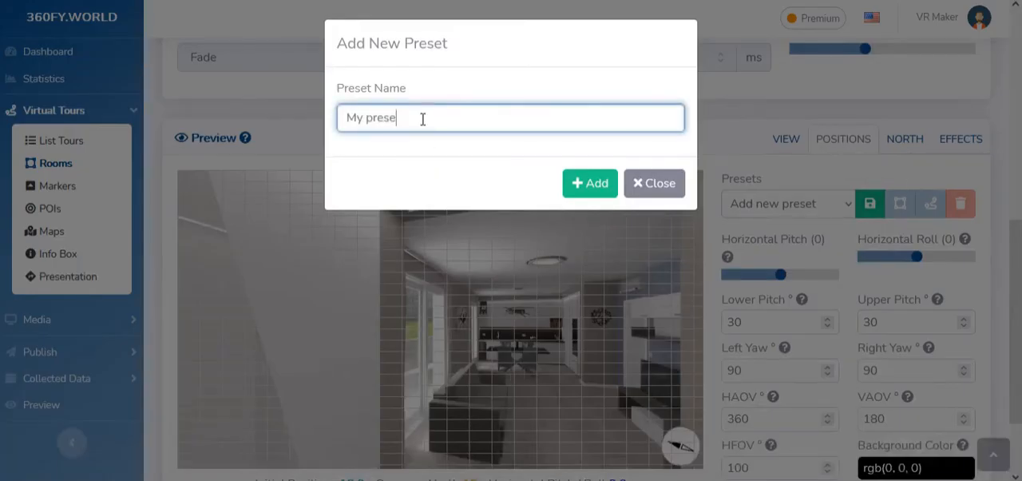
click(573, 177)
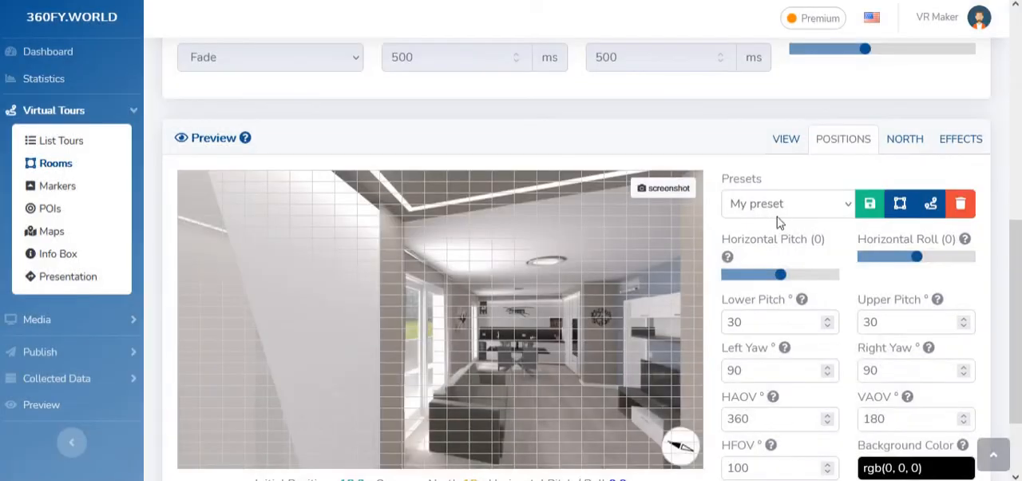
Apply the "My preset" position preset to this room
scroll(782, 221, down, 2)
click(769, 116)
click(771, 115)
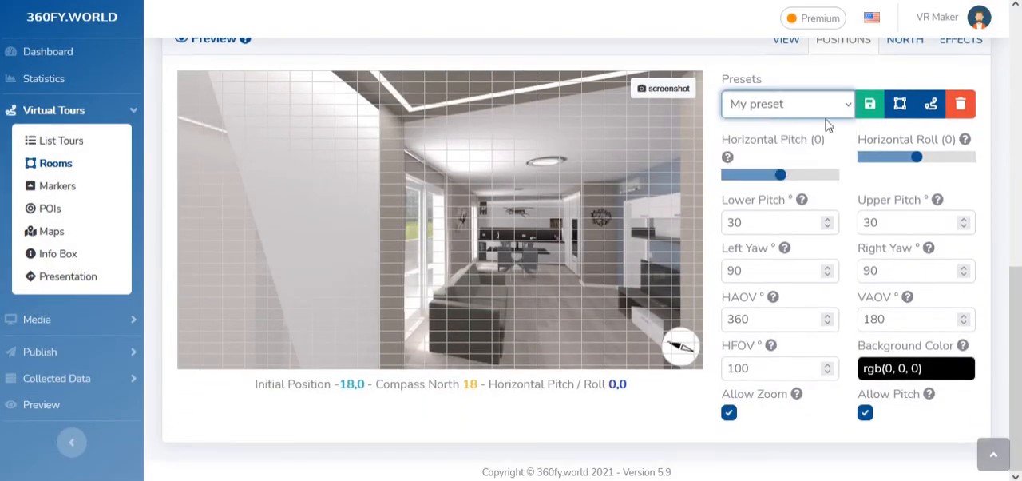
click(900, 105)
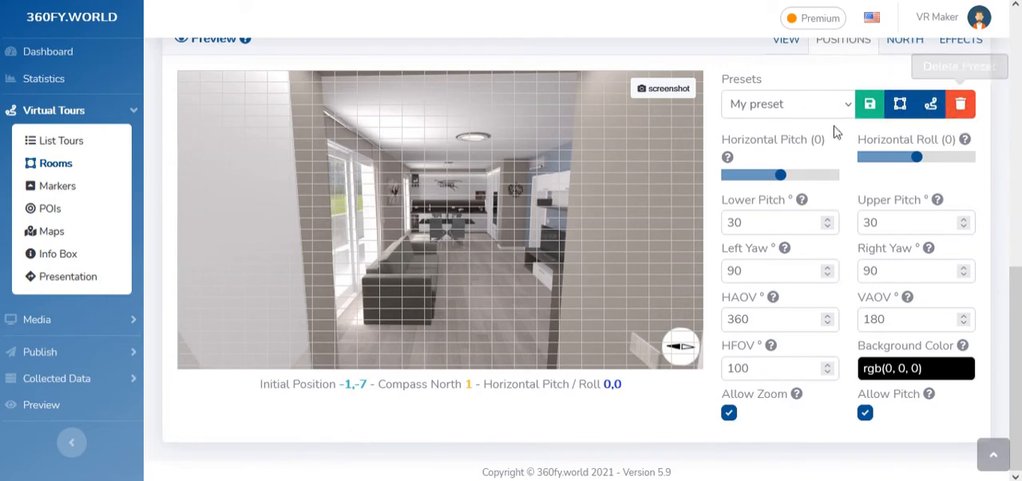
Select the Default Preset for the room's positions and apply it to this room only
click(781, 106)
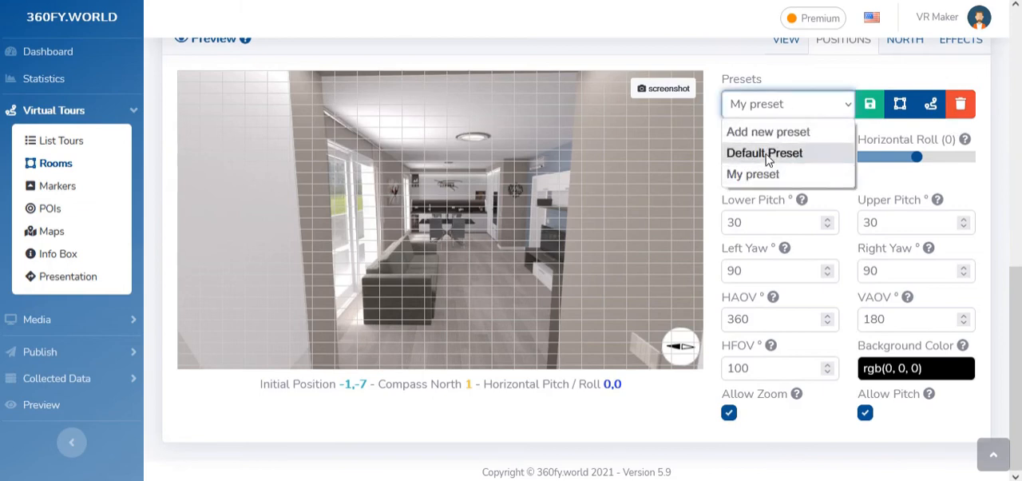
click(782, 156)
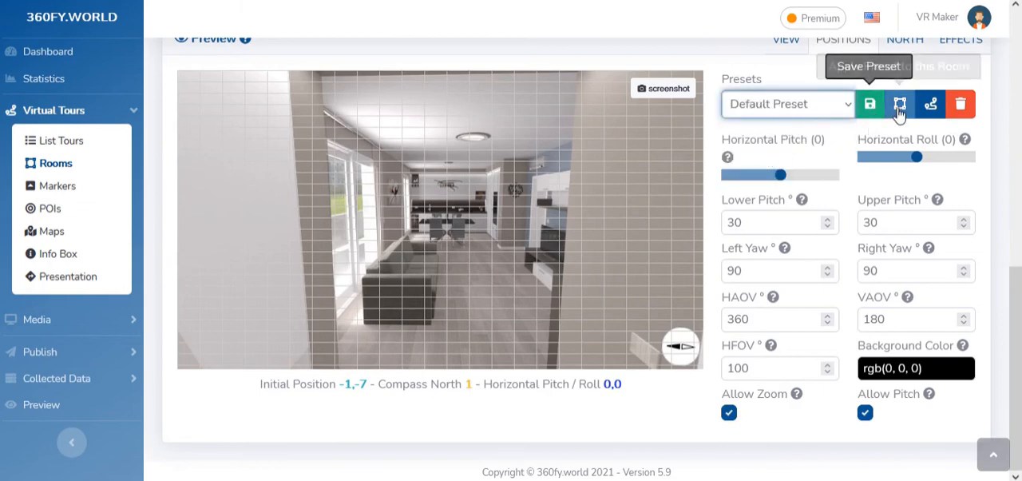
click(900, 108)
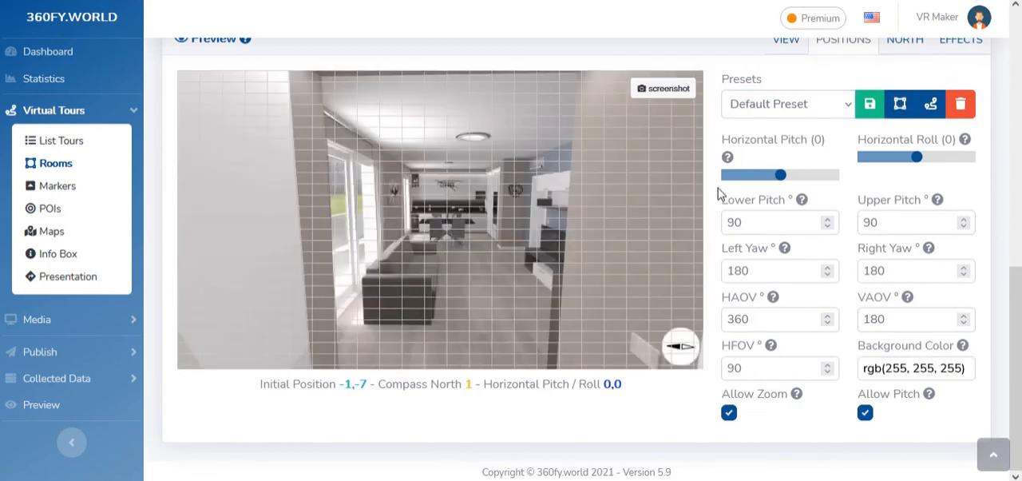
scroll(551, 411, up, 1)
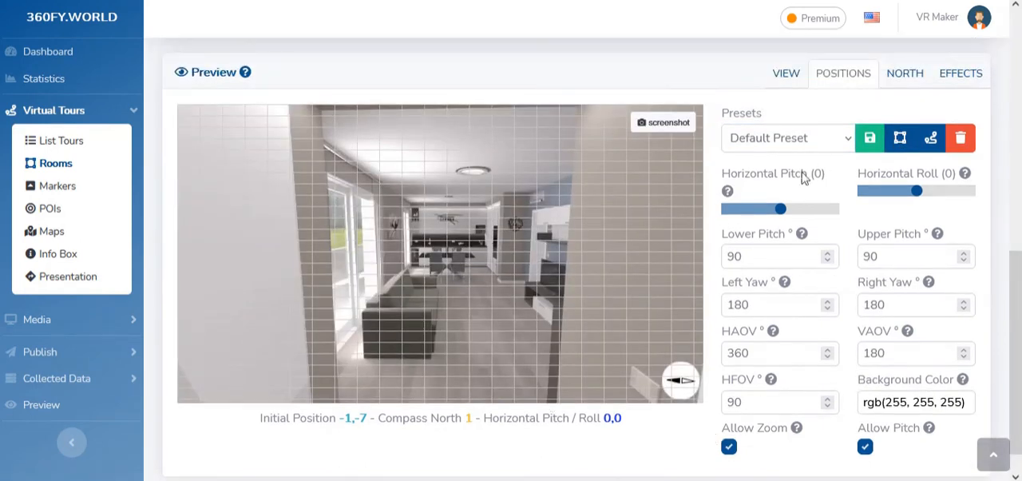
click(789, 139)
click(789, 142)
scroll(784, 183, up, 4)
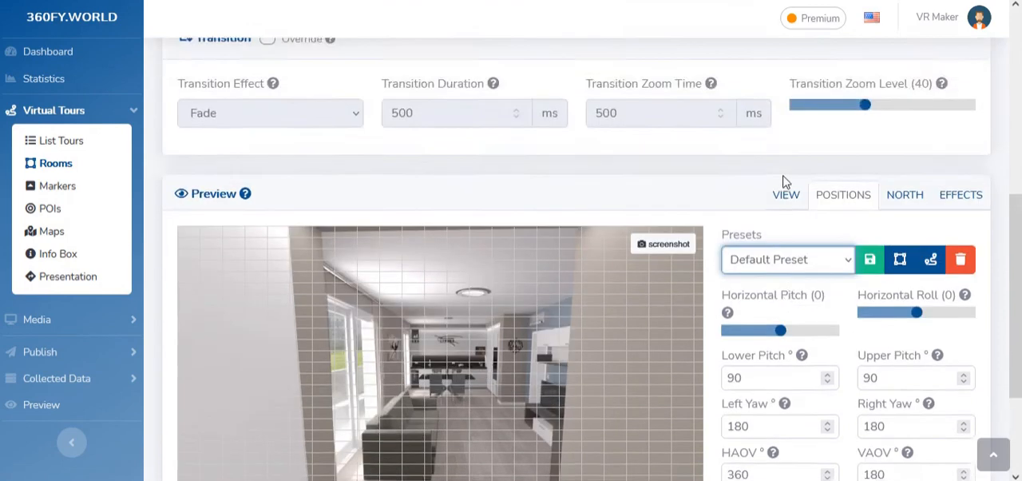
scroll(441, 224, up, 5)
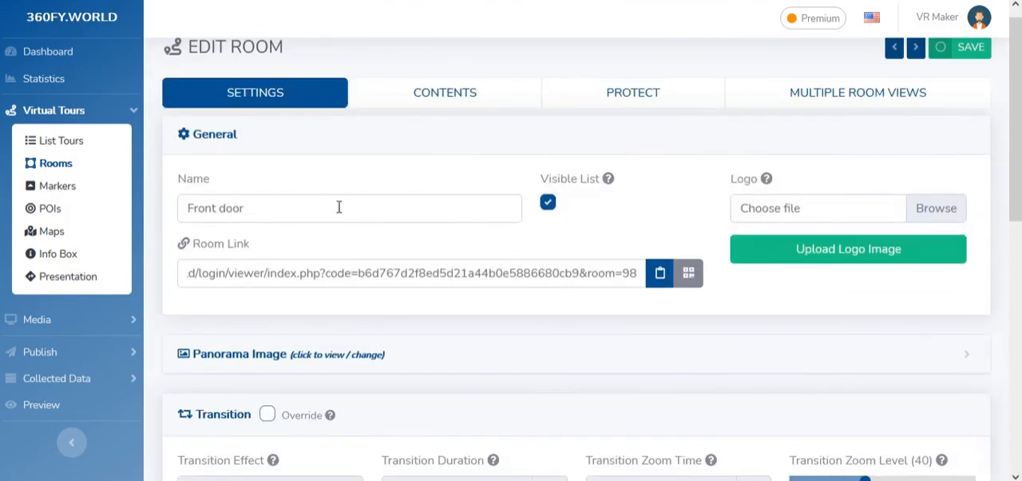